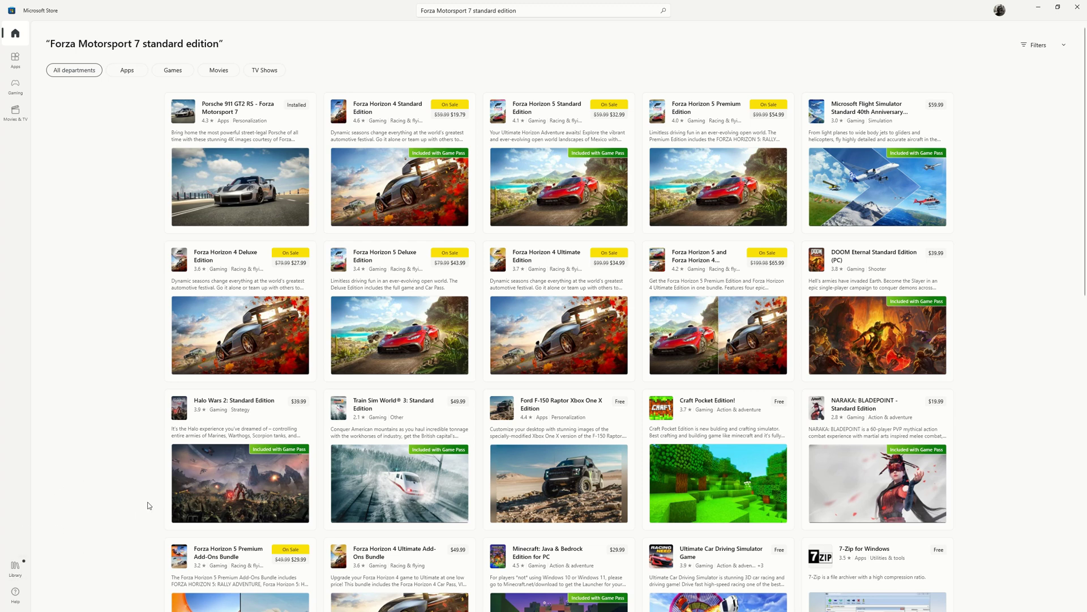
left_click(16, 567)
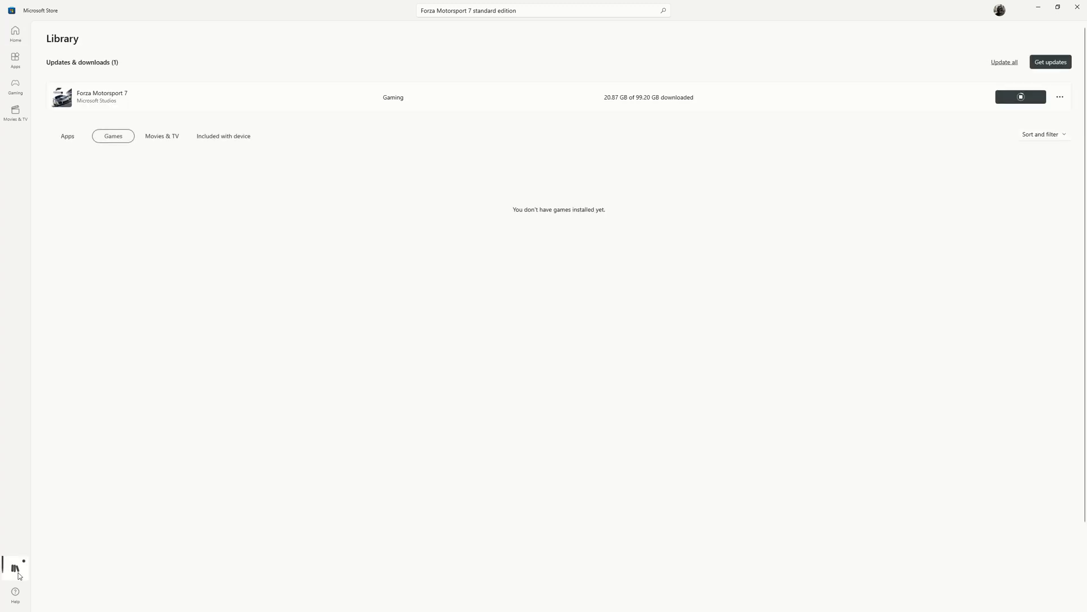
left_click(68, 136)
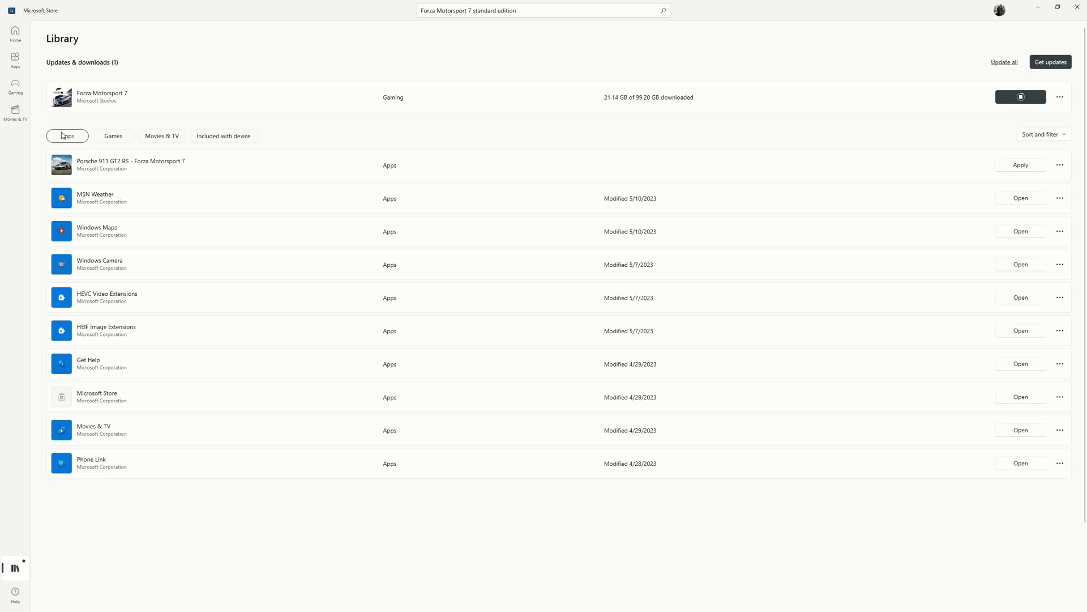
left_click(108, 137)
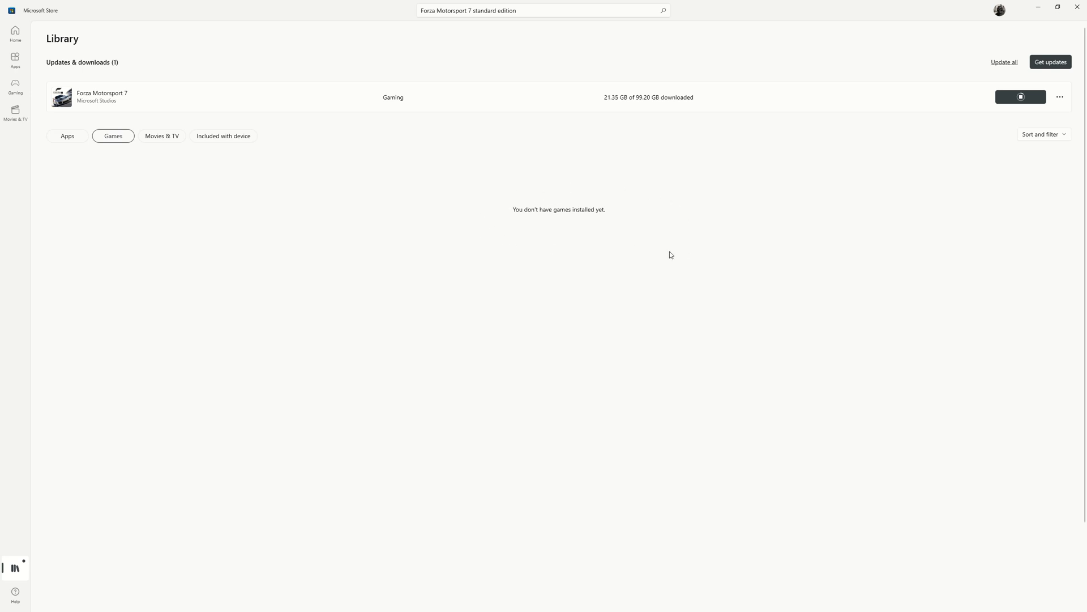
Step: Turn off 'Show installed products only' in Sort and filter to list all purchased games
left_click(1047, 136)
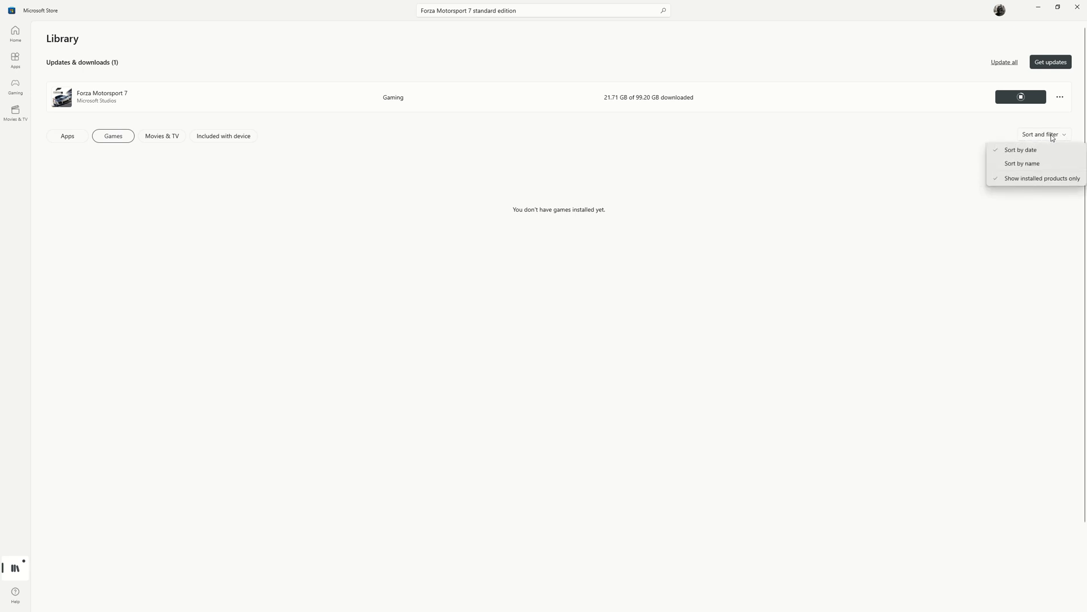
left_click(1011, 180)
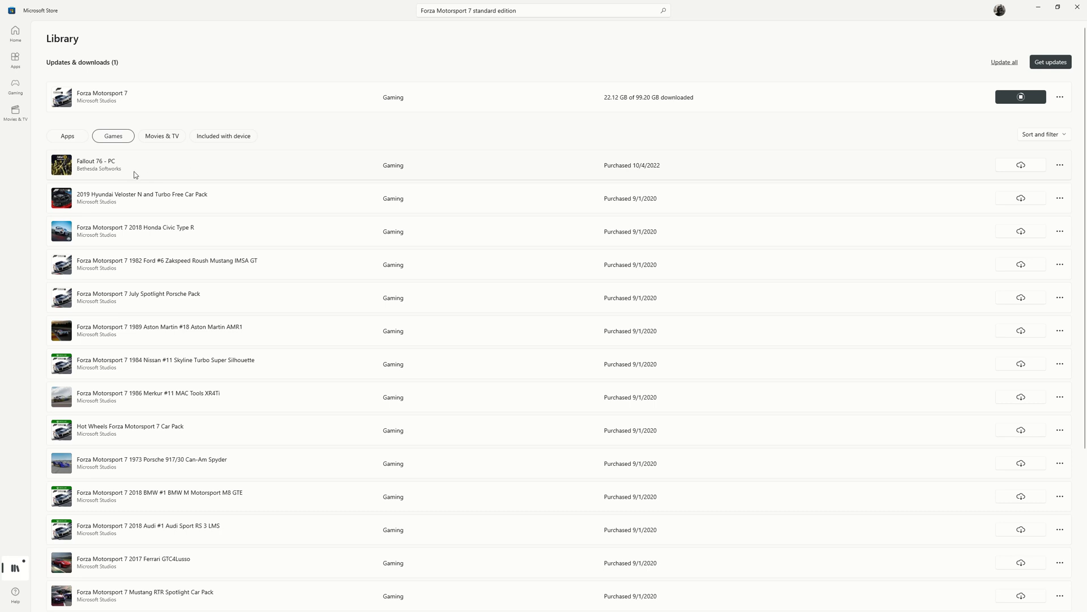
scroll(170, 299, "down", 3)
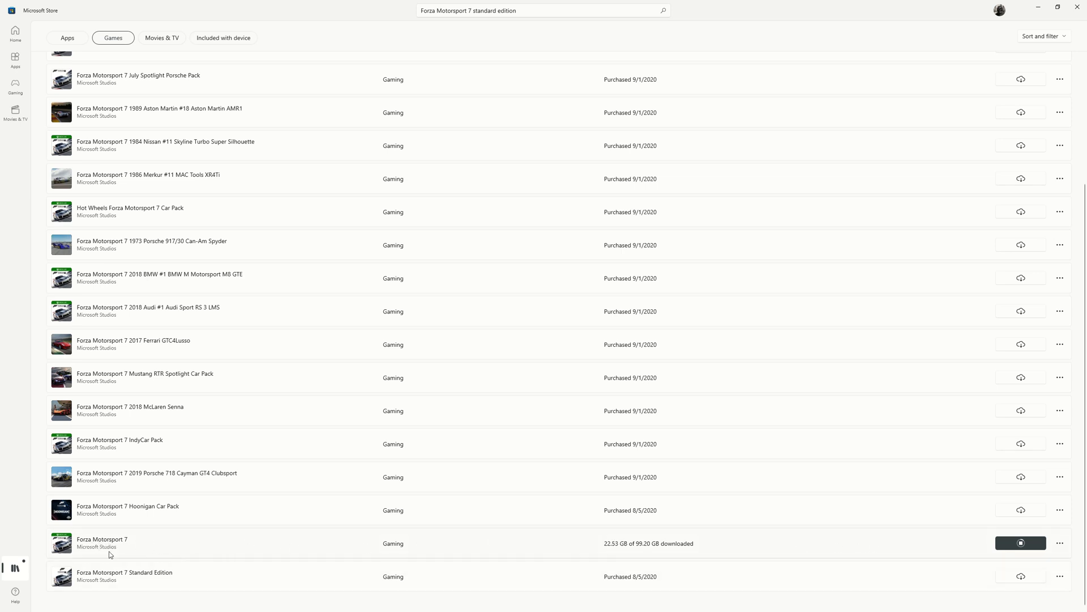
scroll(127, 556, "up", 5)
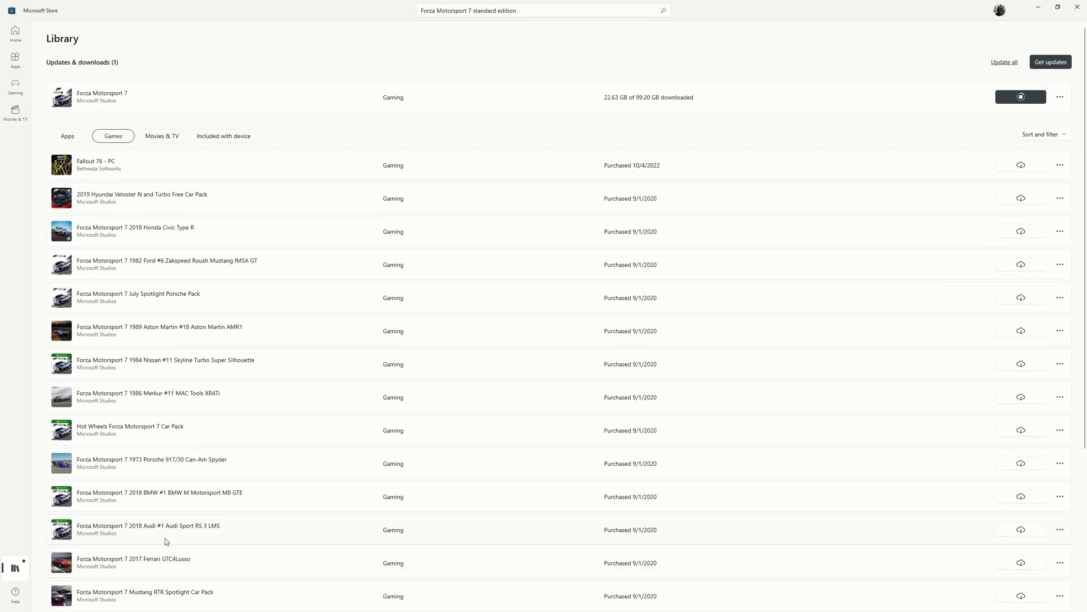